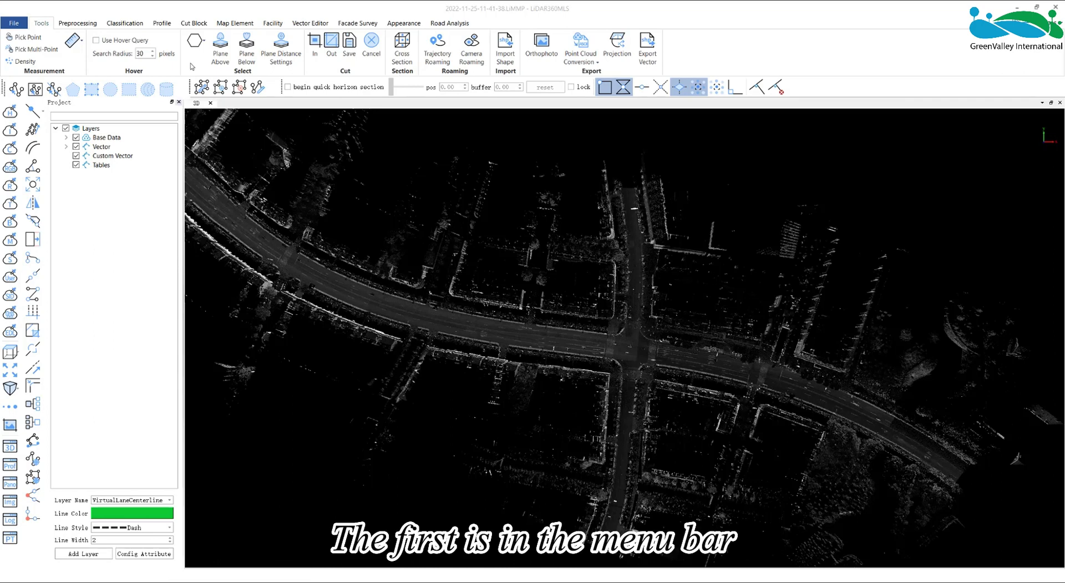
Step: Add every shapefile in the shp folder, arrow.shp through trafficlight.shp, to the Import Shape list
click(505, 47)
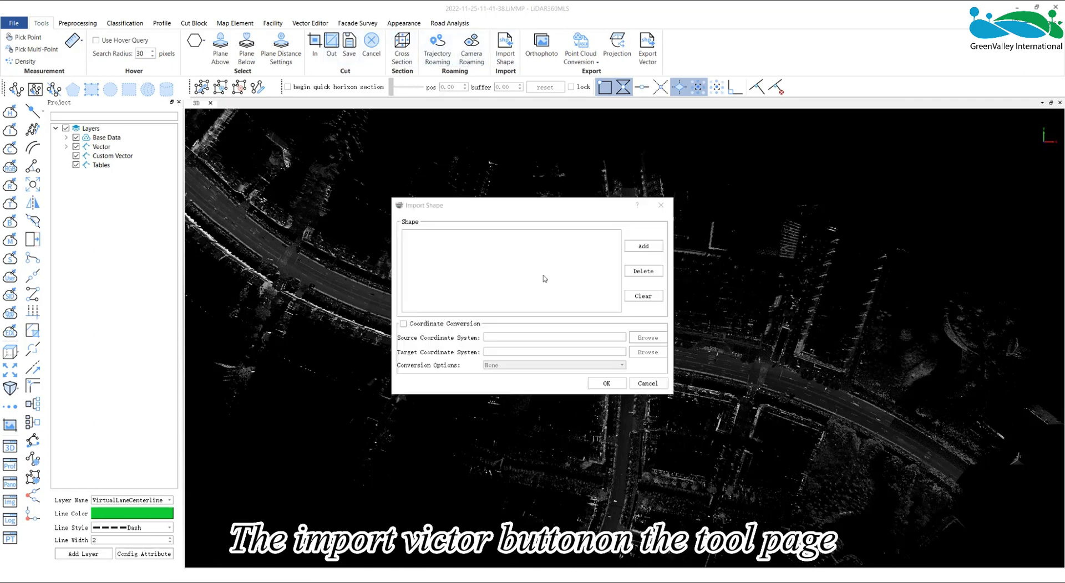
click(650, 253)
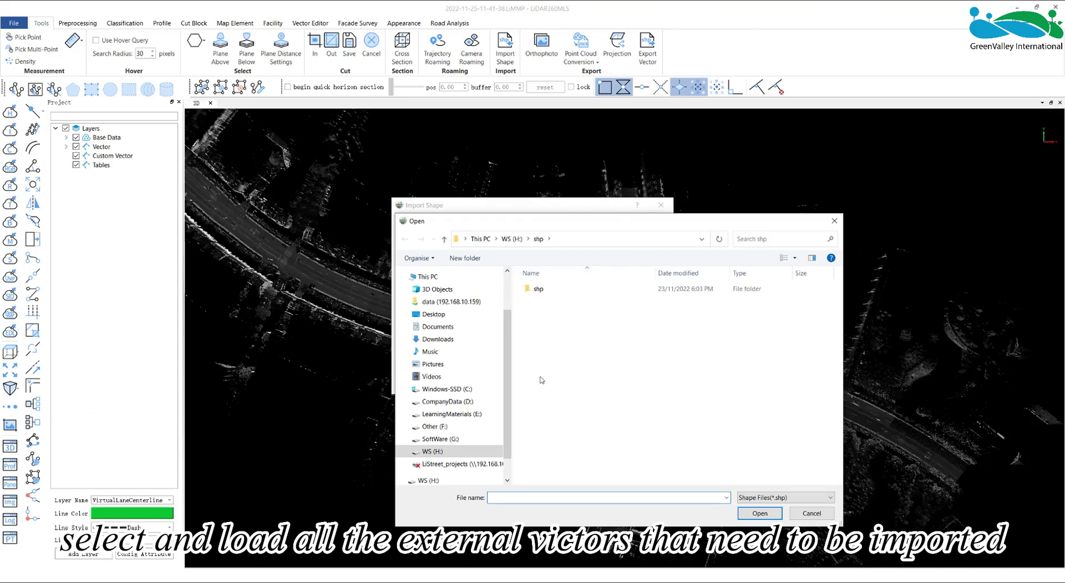
double_click(564, 295)
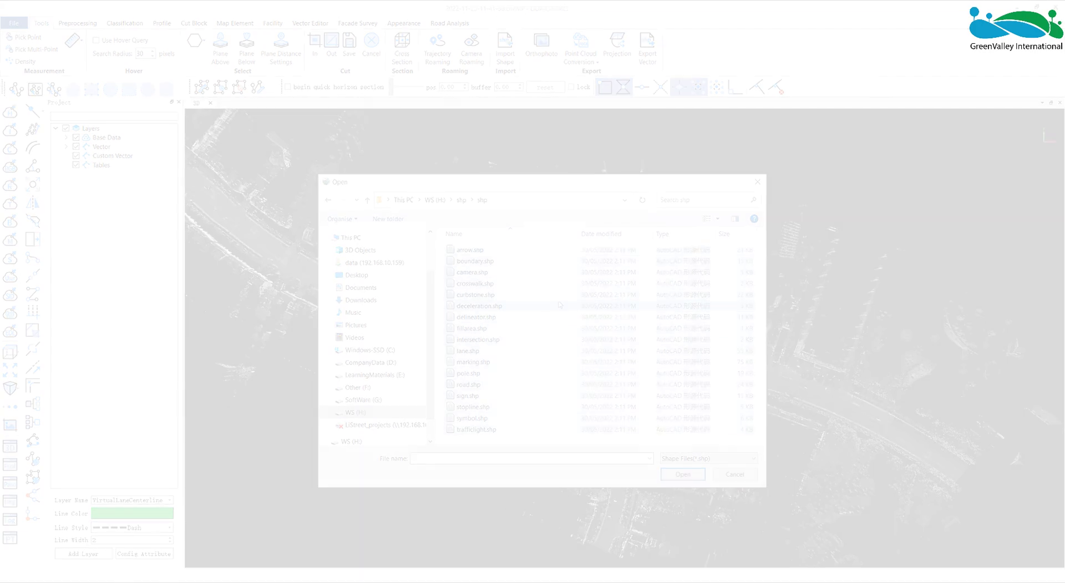
key(ctrl+a)
click(682, 475)
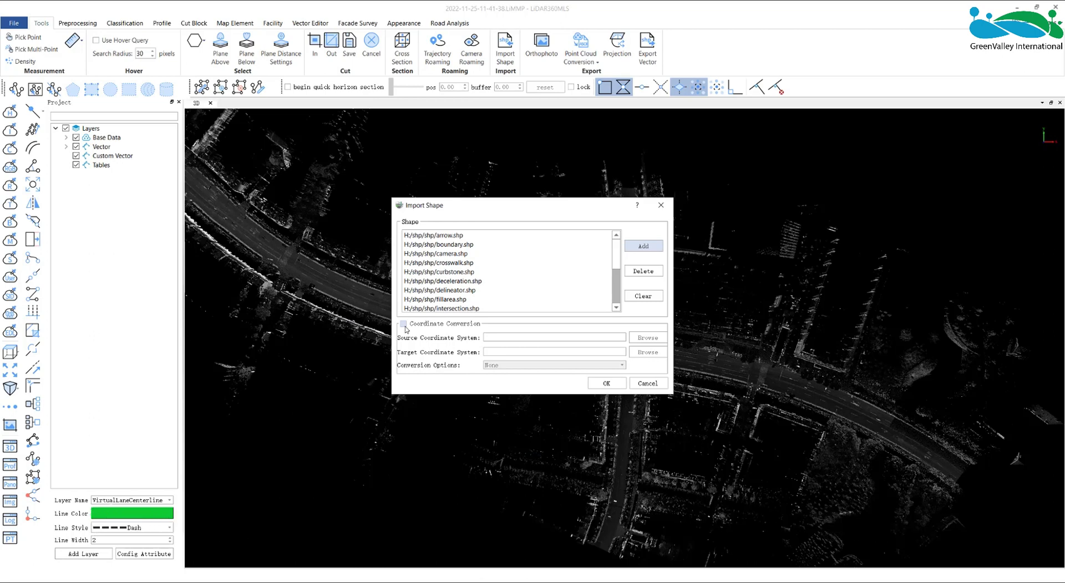
Step: Tick Coordinate Conversion, review the Source and Target systems, and leave Conversion Options at None
click(403, 324)
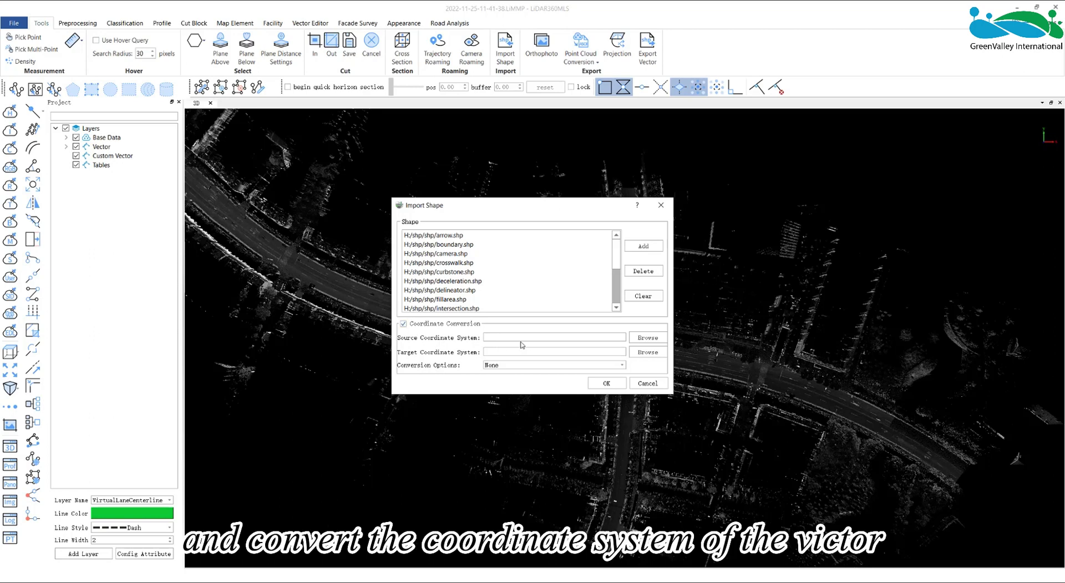
click(641, 338)
click(636, 172)
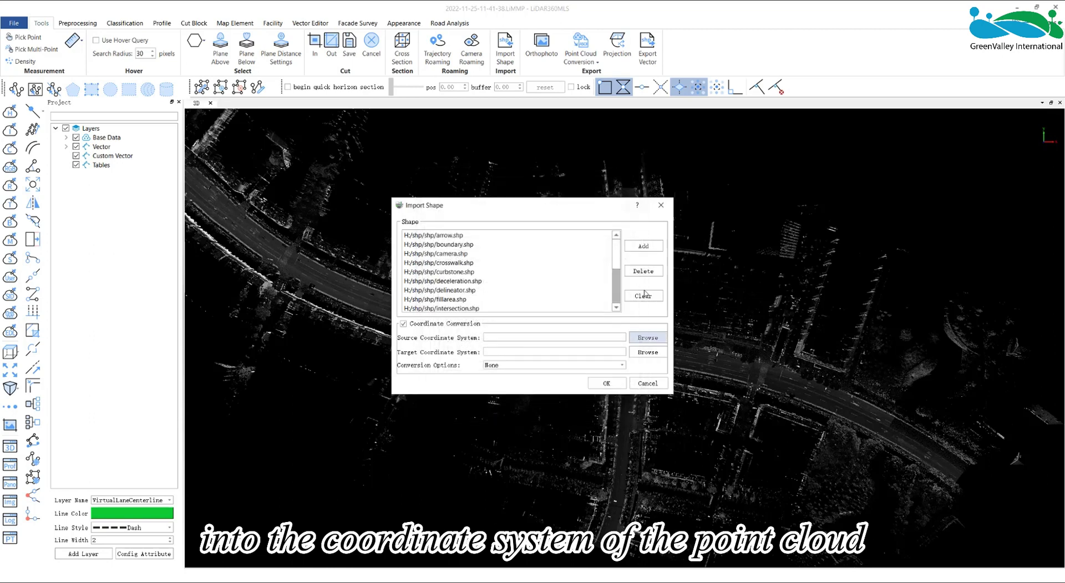
click(653, 353)
click(632, 174)
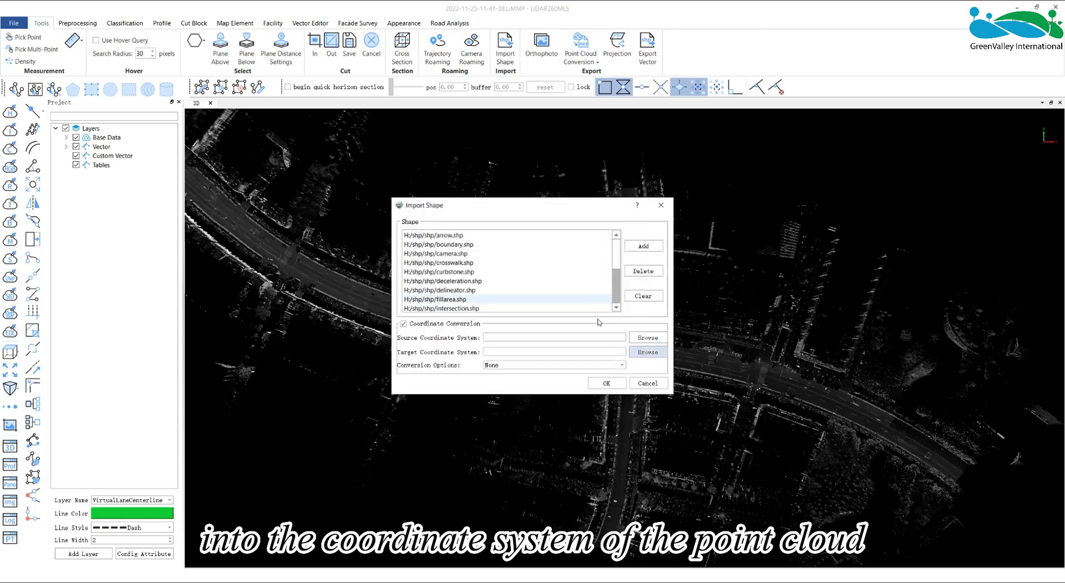
click(610, 366)
click(580, 373)
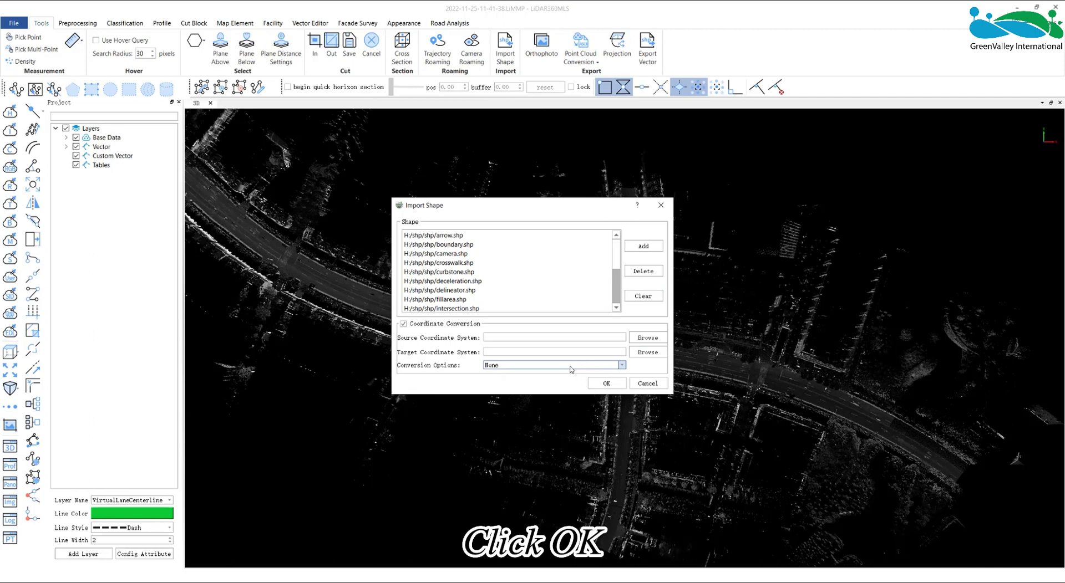
Step: Import the shapefiles with Coordinate Conversion unticked, then tilt the view to inspect the imported vector layers
click(606, 384)
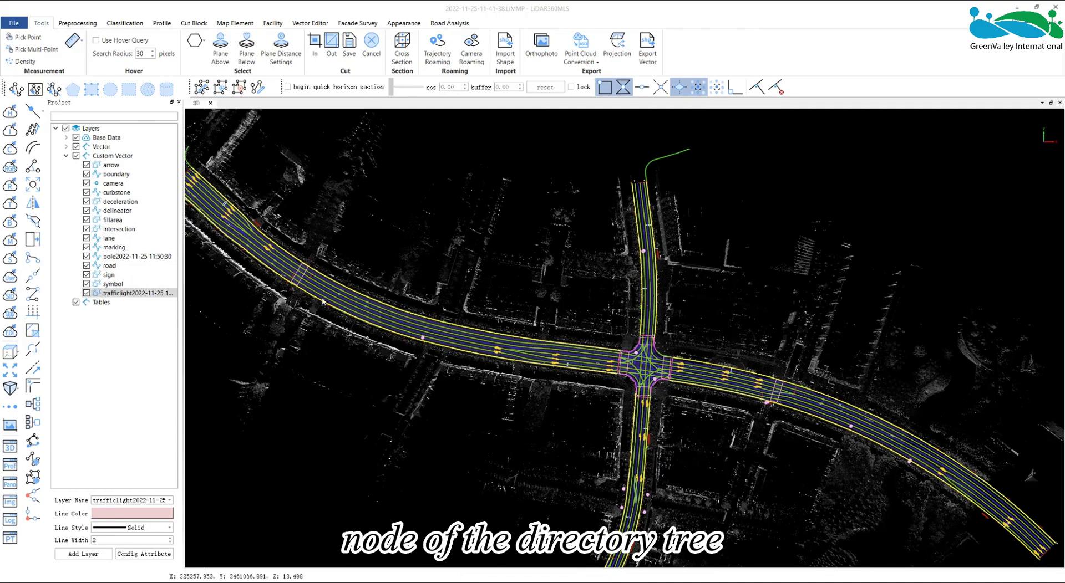
drag(323, 301, 339, 346)
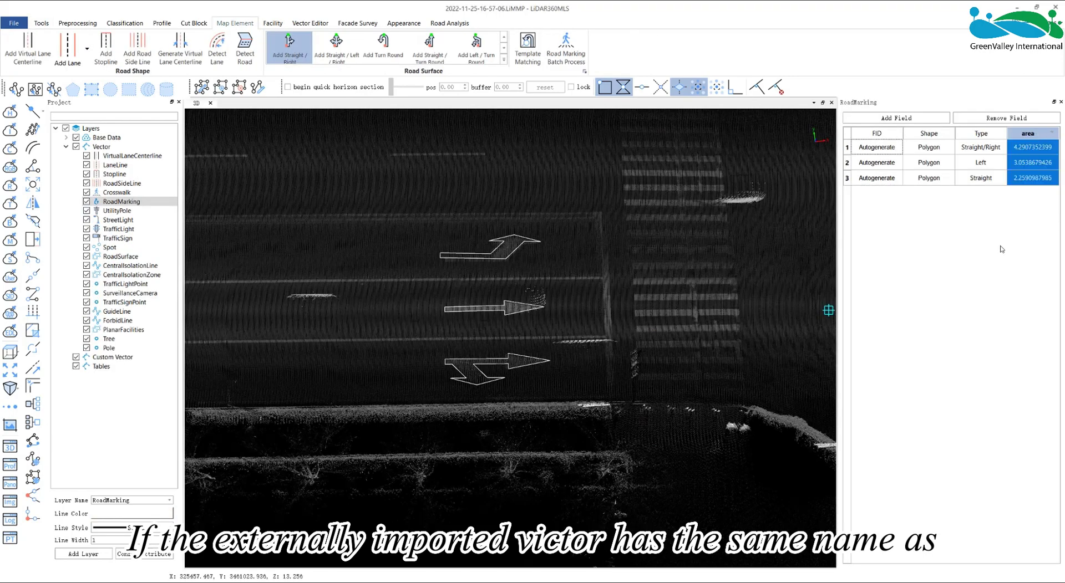
click(998, 247)
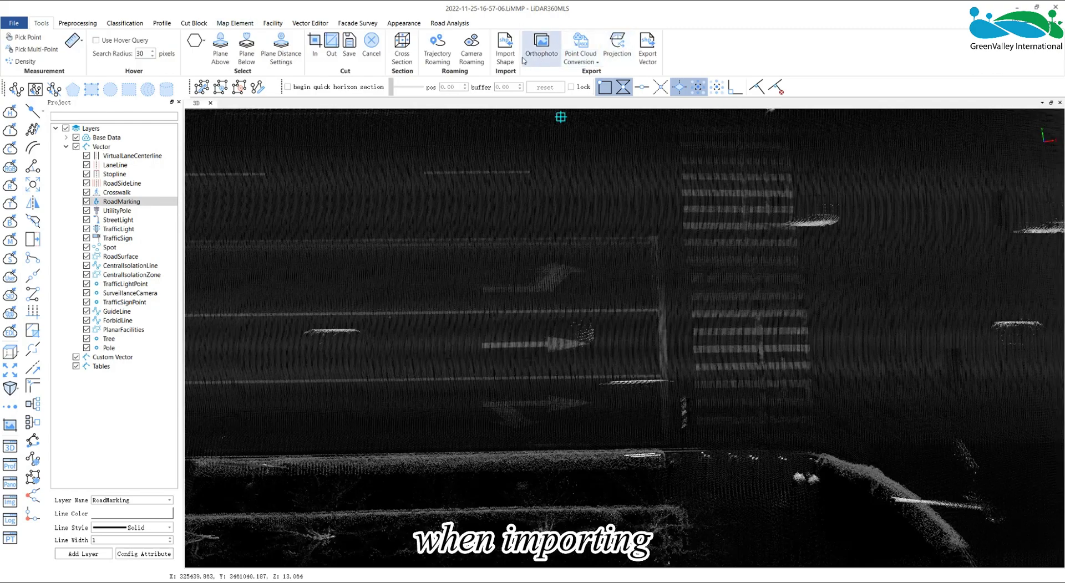
Step: Import RoadMarking.shp into the project through Import Shape
click(505, 49)
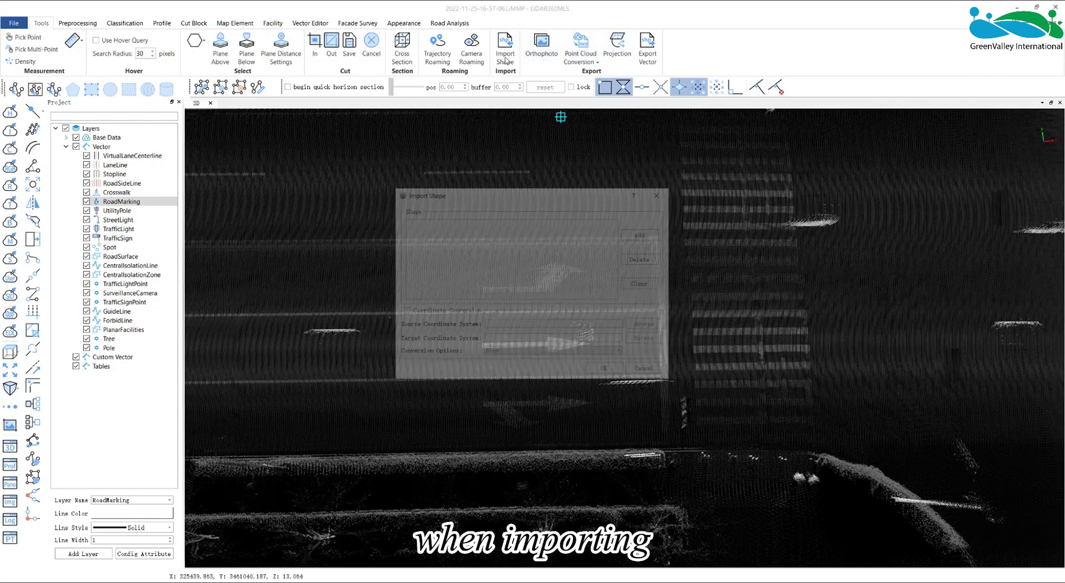
click(641, 233)
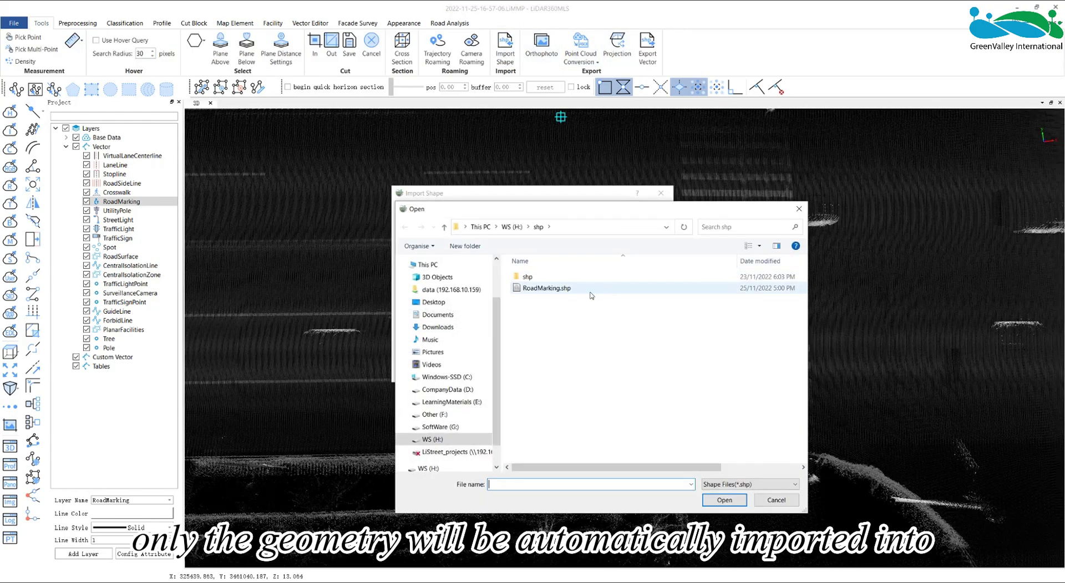
click(723, 500)
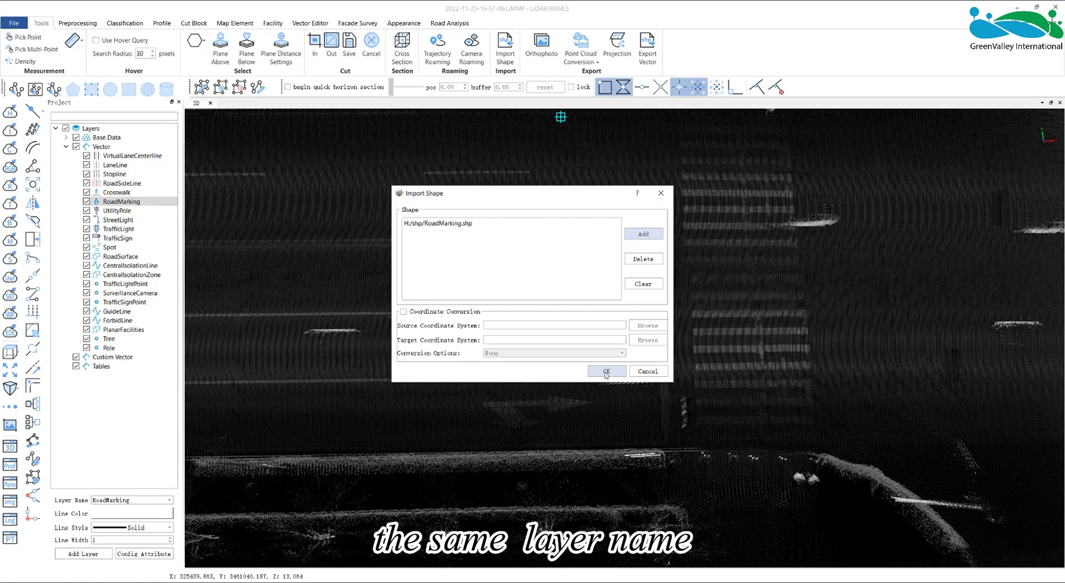
click(603, 370)
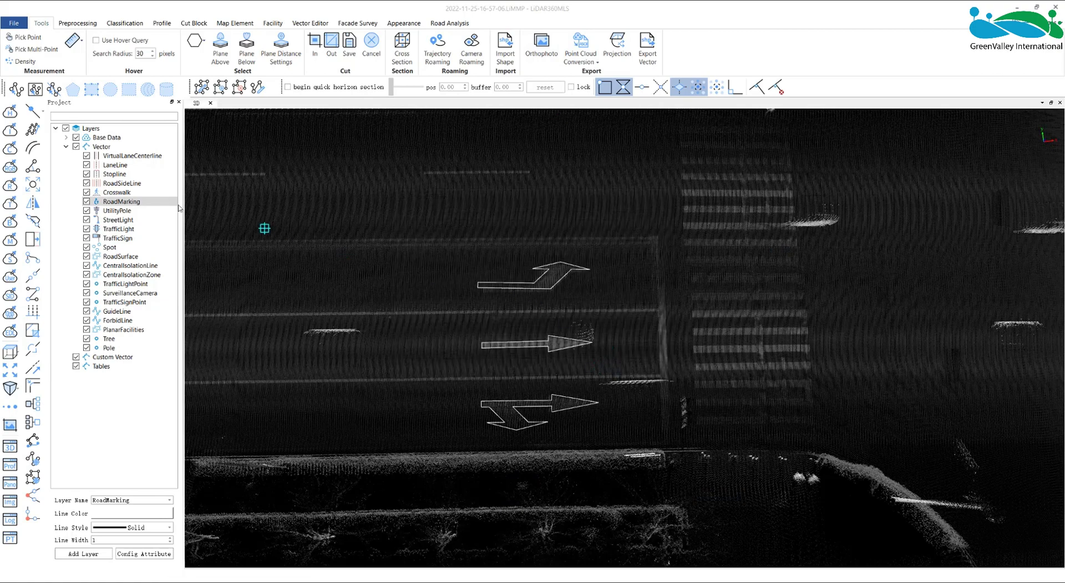
Step: Show the RoadMarking attribute table and select the area column with its NULL values
right_click(167, 206)
click(197, 250)
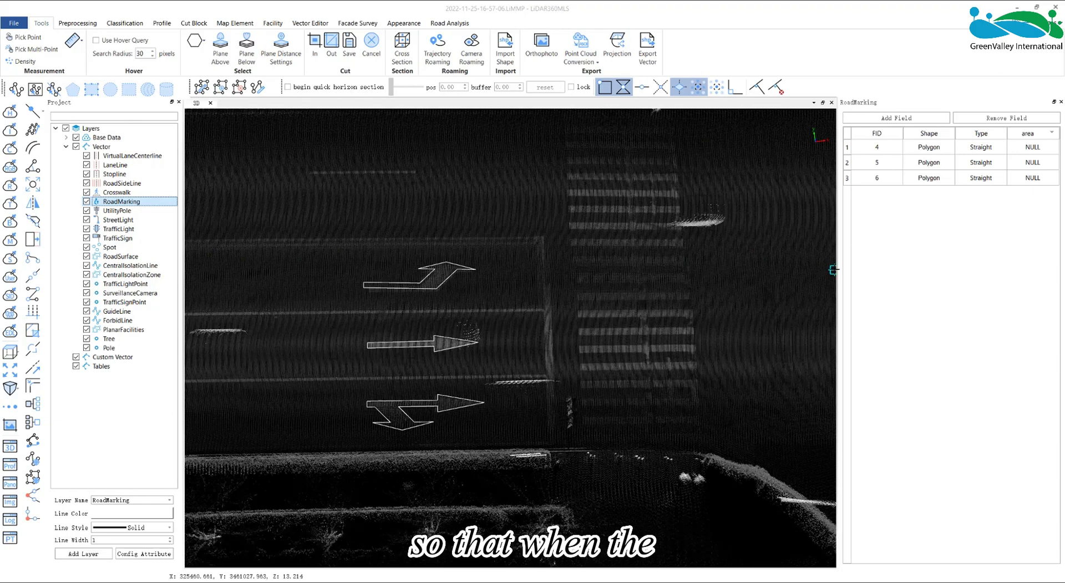
click(1037, 149)
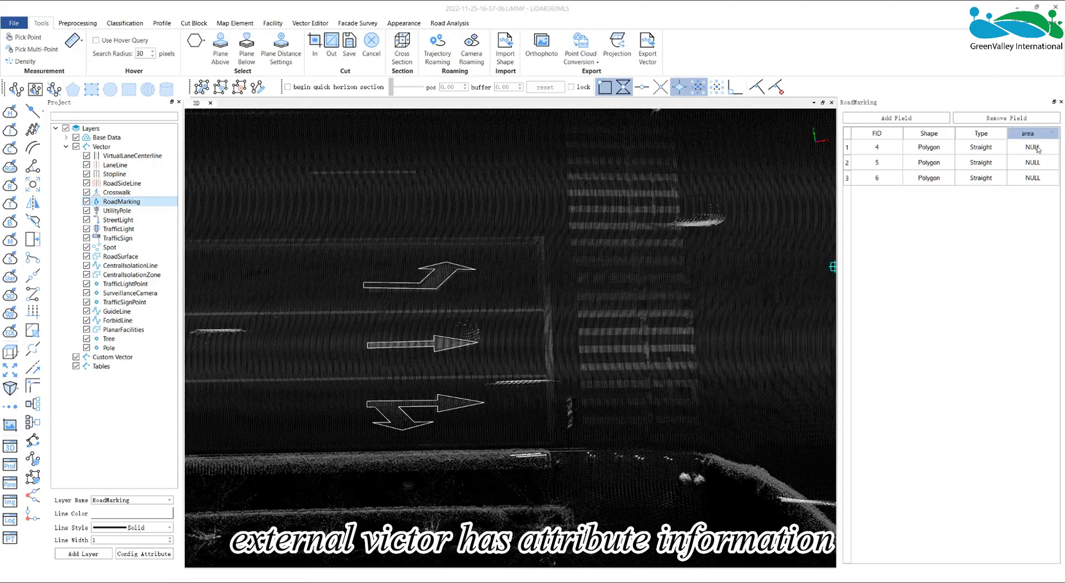
shift+click(1033, 180)
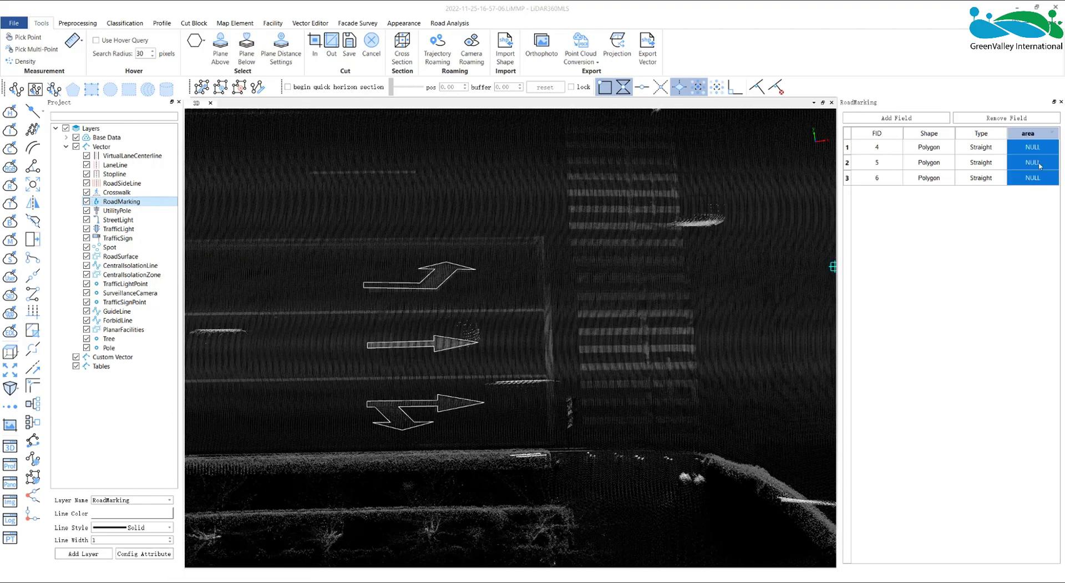
click(1037, 236)
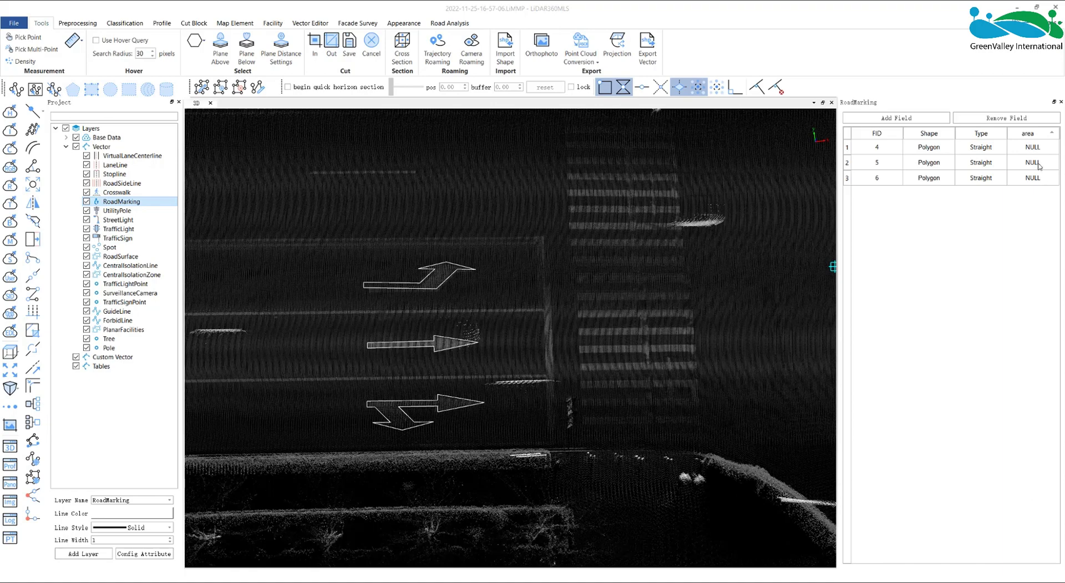
click(1034, 136)
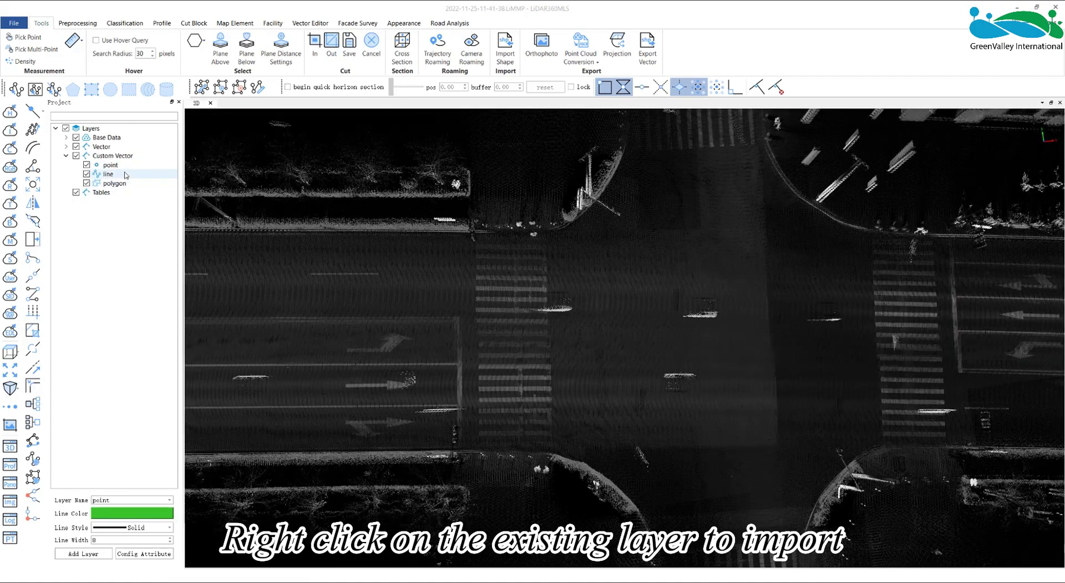
Step: Inspect the point, line and lanes layers in the Custom Vector group
right_click(122, 167)
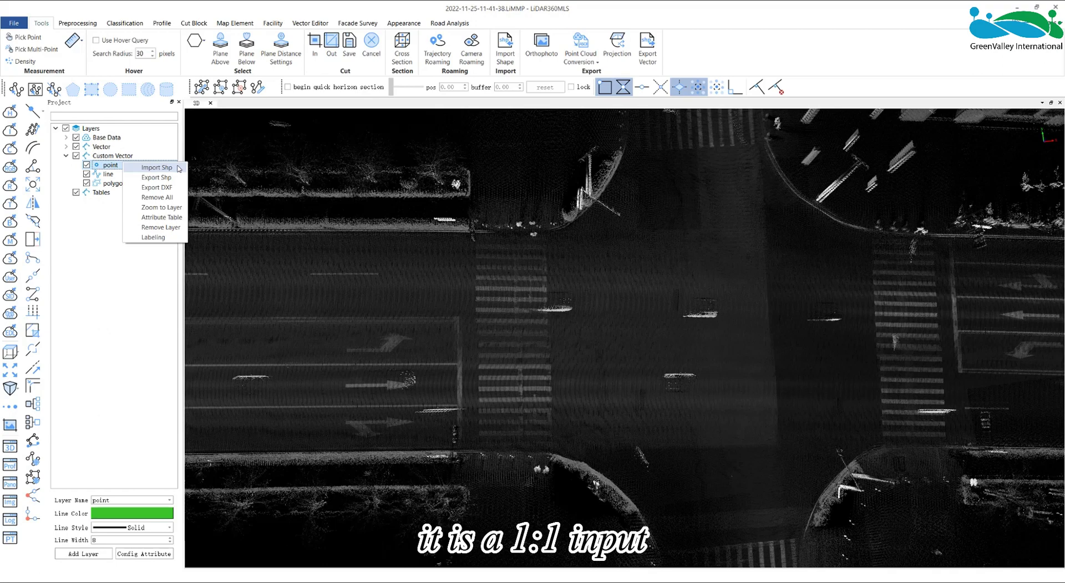
key(Escape)
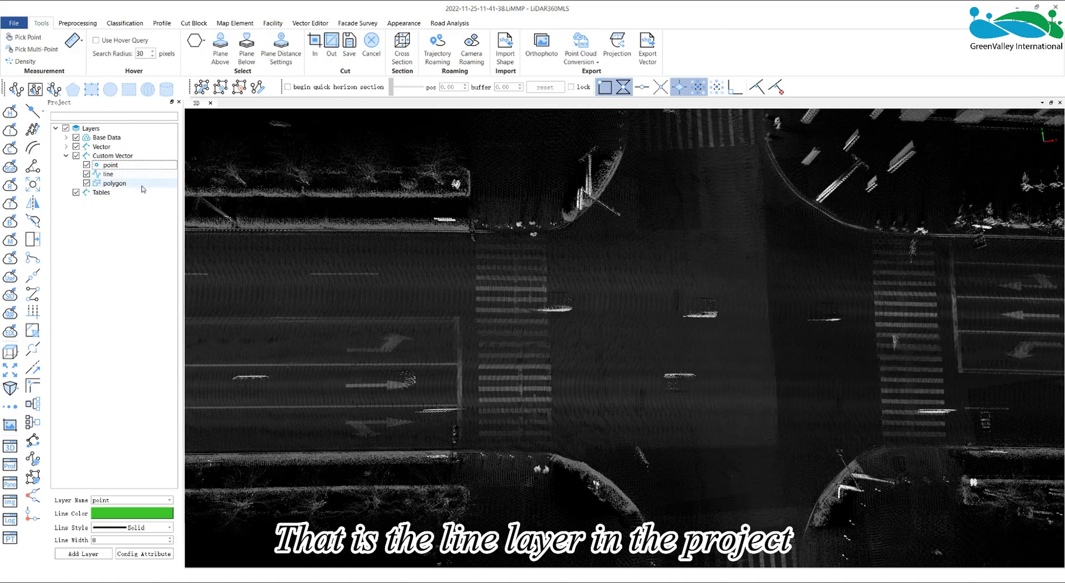
click(138, 174)
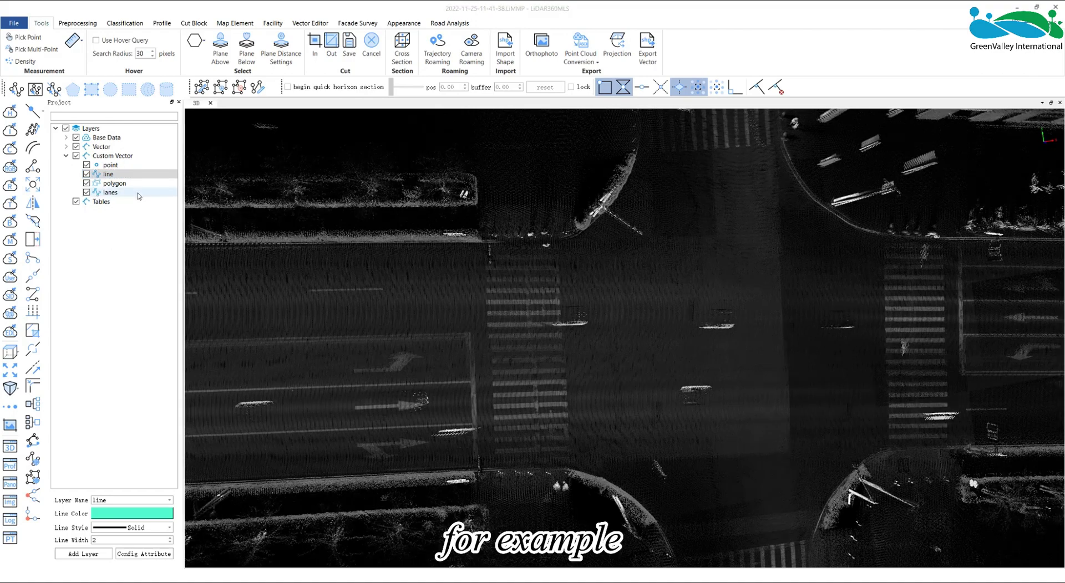
click(110, 193)
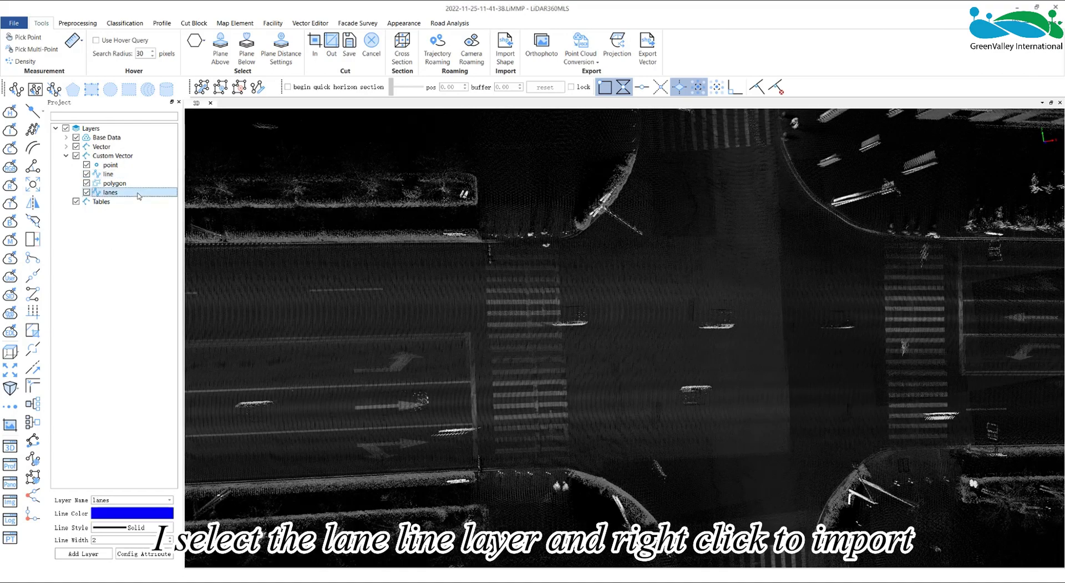
Step: Import arrow.shp into the lanes layer so the green arrow markings appear over the road
right_click(138, 195)
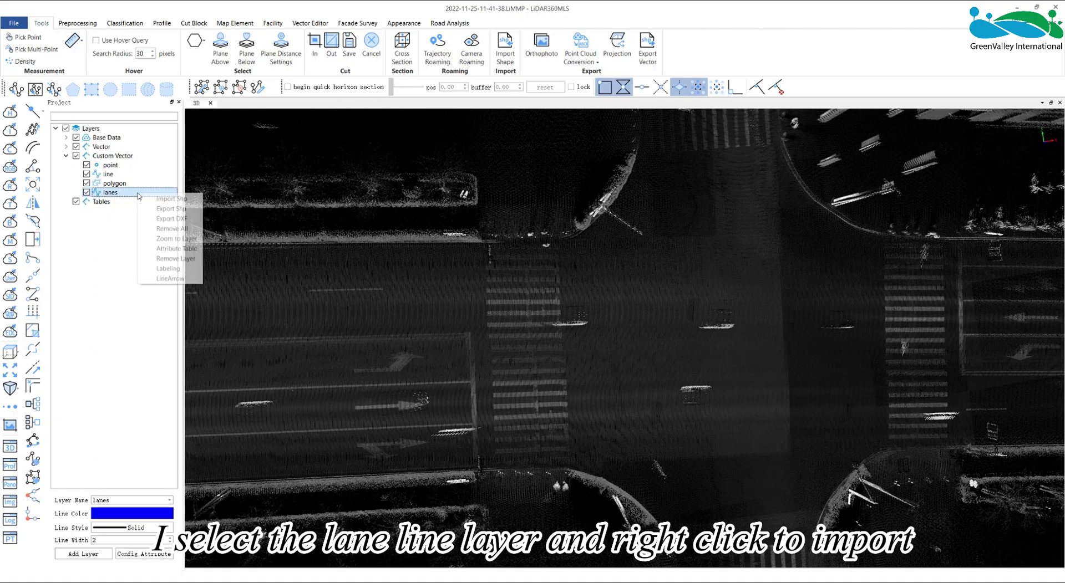
click(172, 198)
click(615, 314)
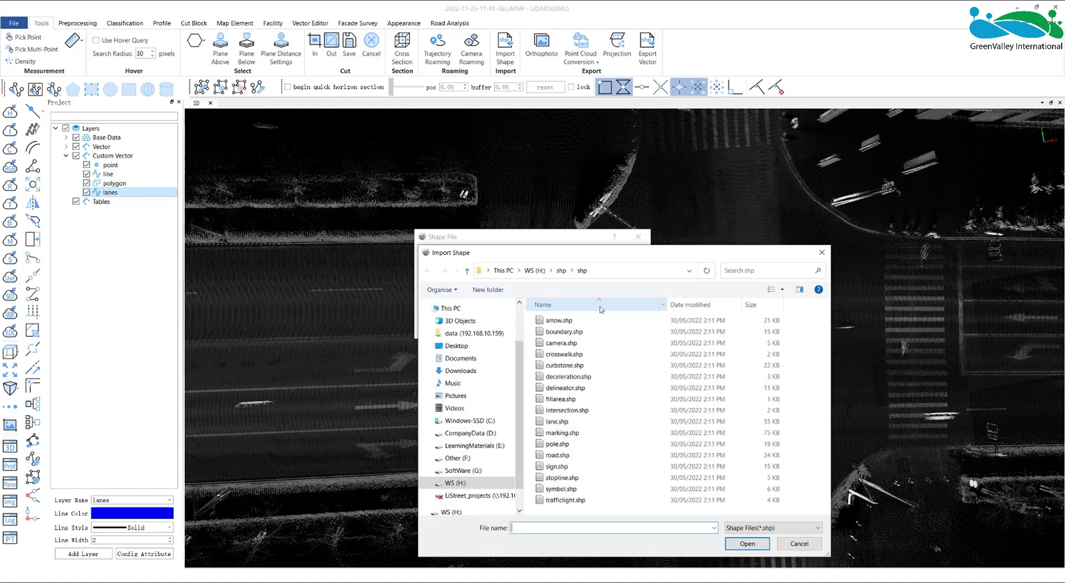
drag(592, 257, 555, 227)
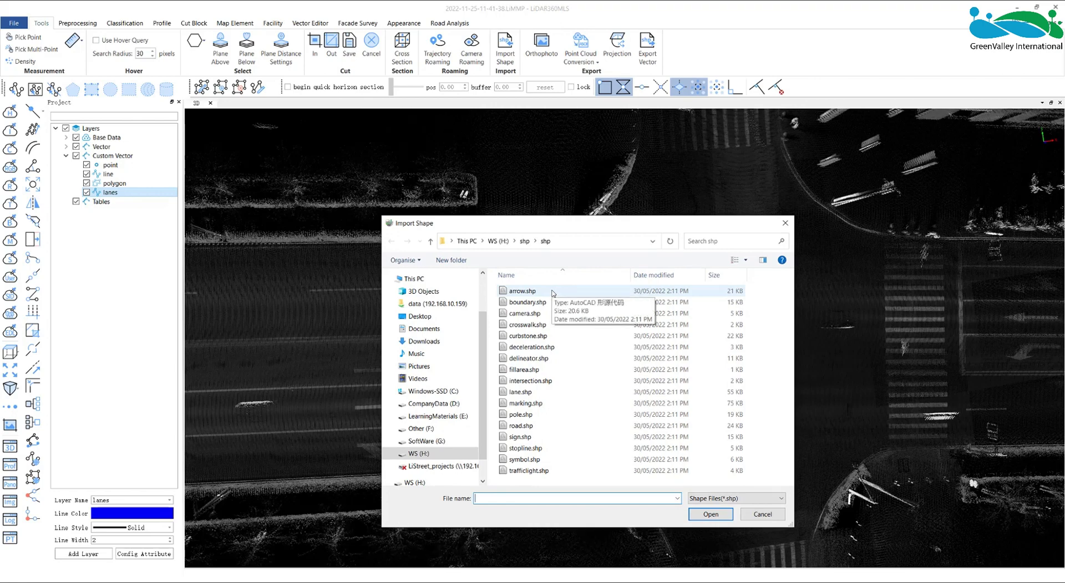
click(553, 292)
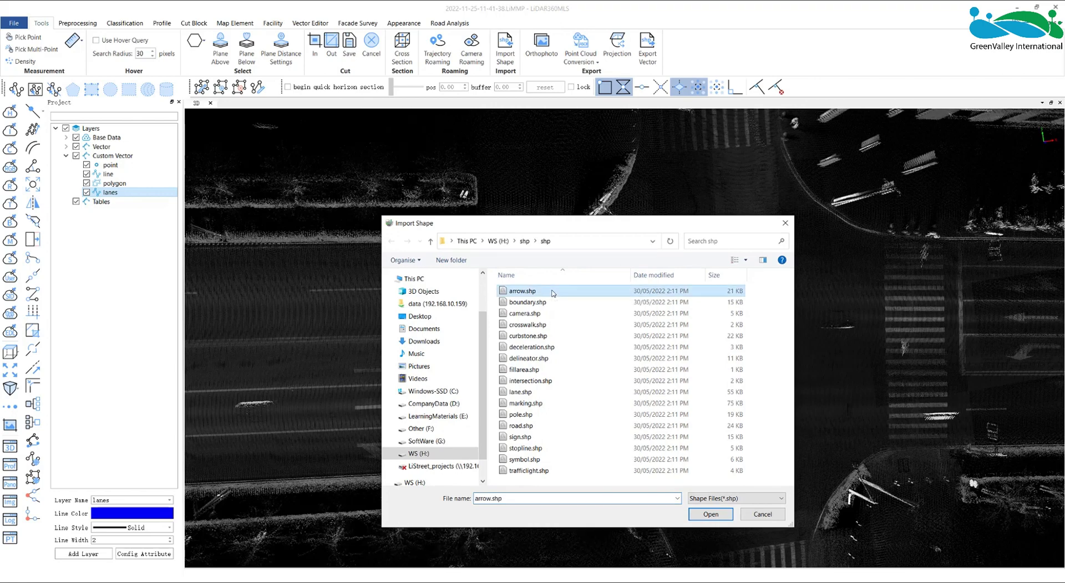
click(701, 515)
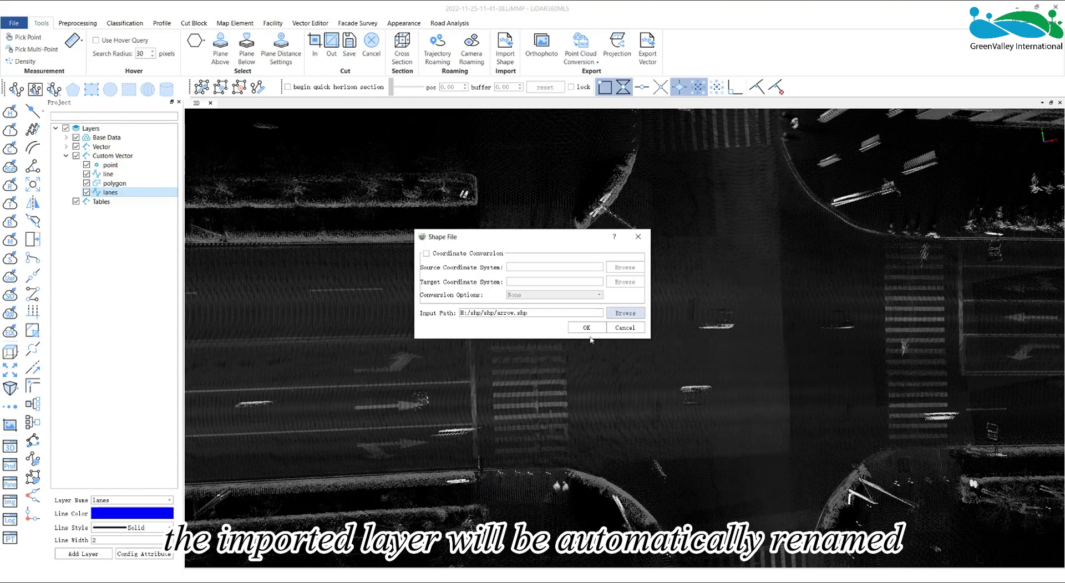
click(587, 328)
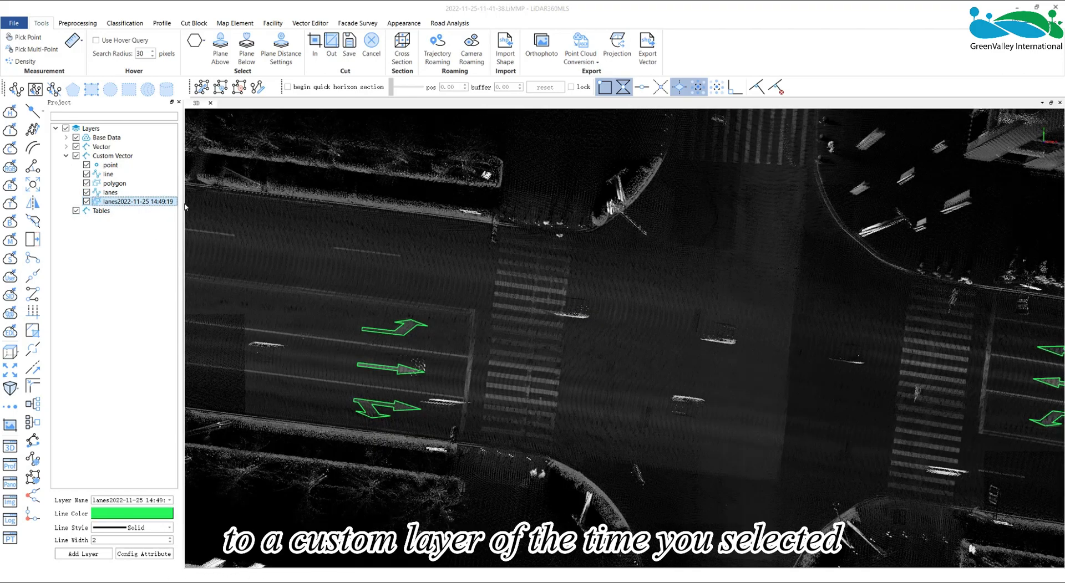
drag(183, 204, 198, 204)
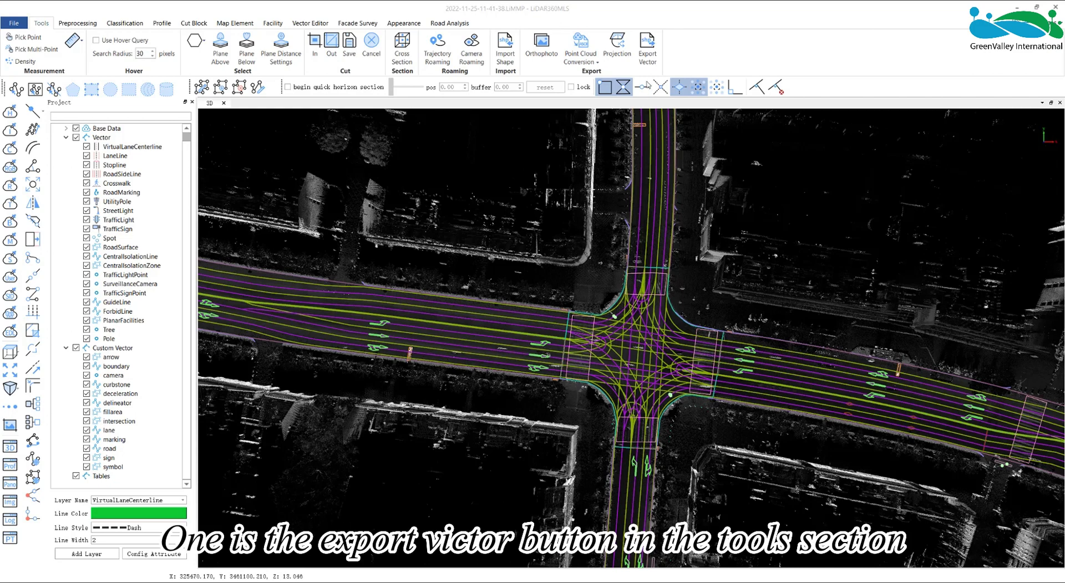
Step: Open Export Vector and enlarge the window to review the layers being exported
click(647, 62)
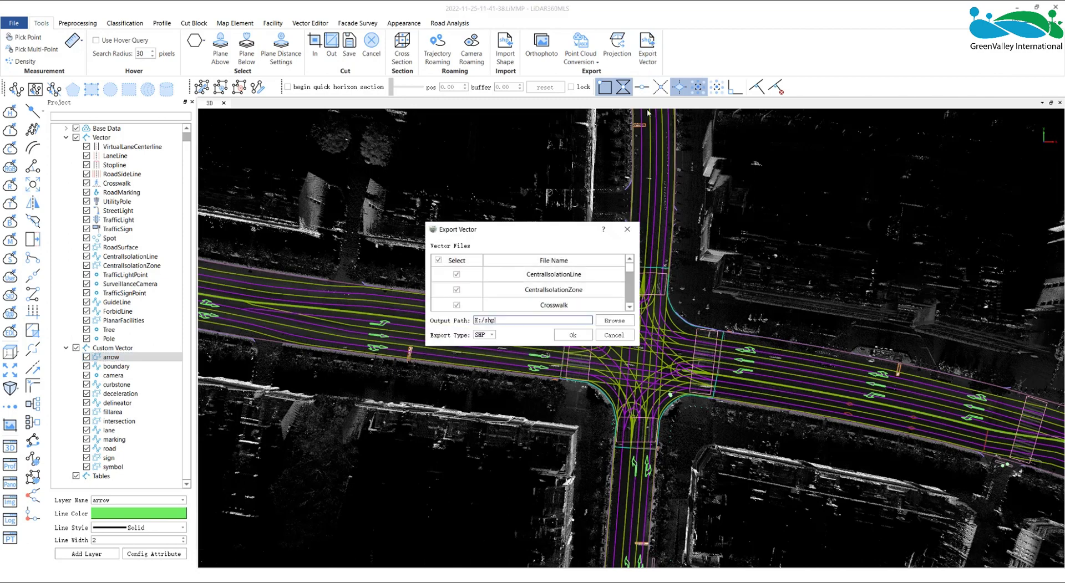
drag(548, 224, 549, 105)
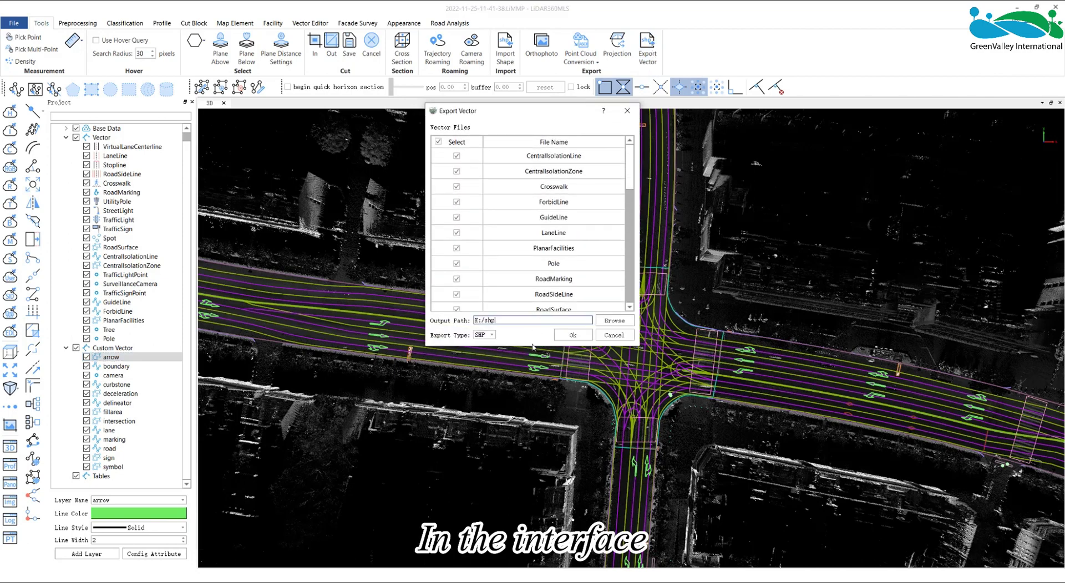
drag(533, 347, 530, 402)
scroll(523, 289, down, 6)
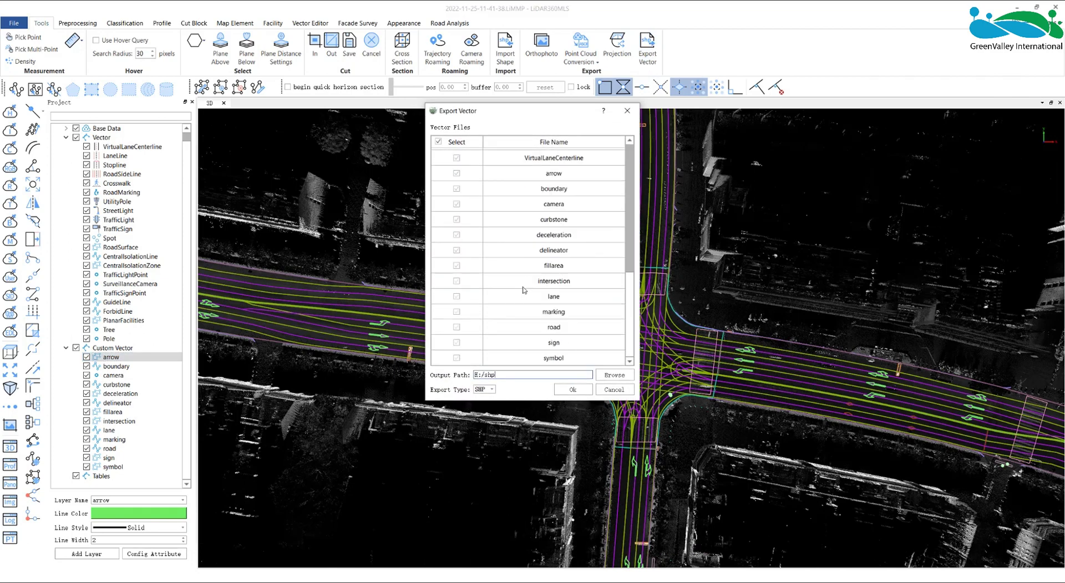
scroll(523, 289, up, 3)
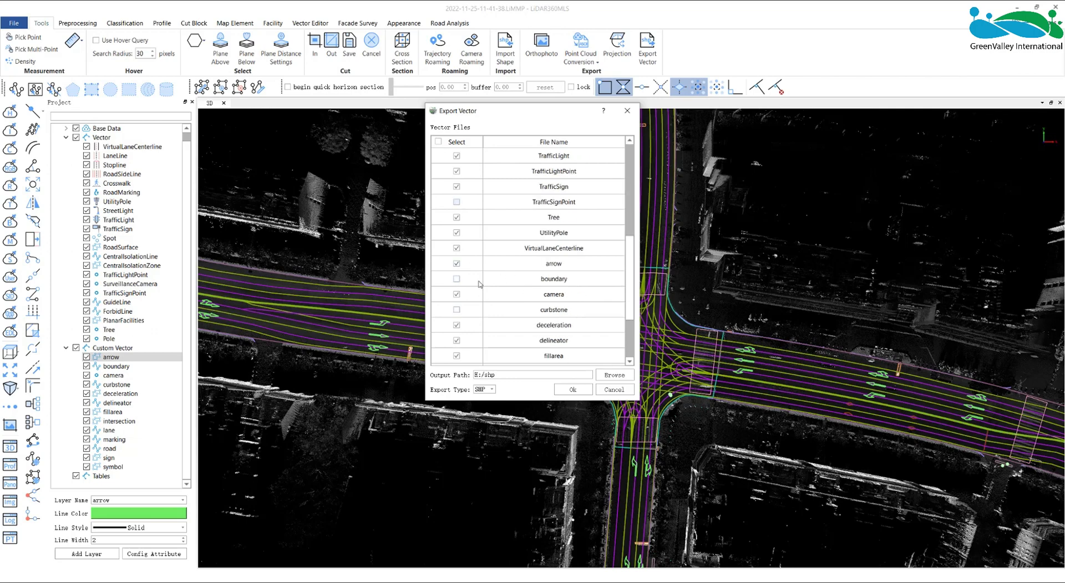
scroll(480, 284, down, 3)
Step: Set the export output folder to ExportVector and switch the export format to DXF
click(614, 375)
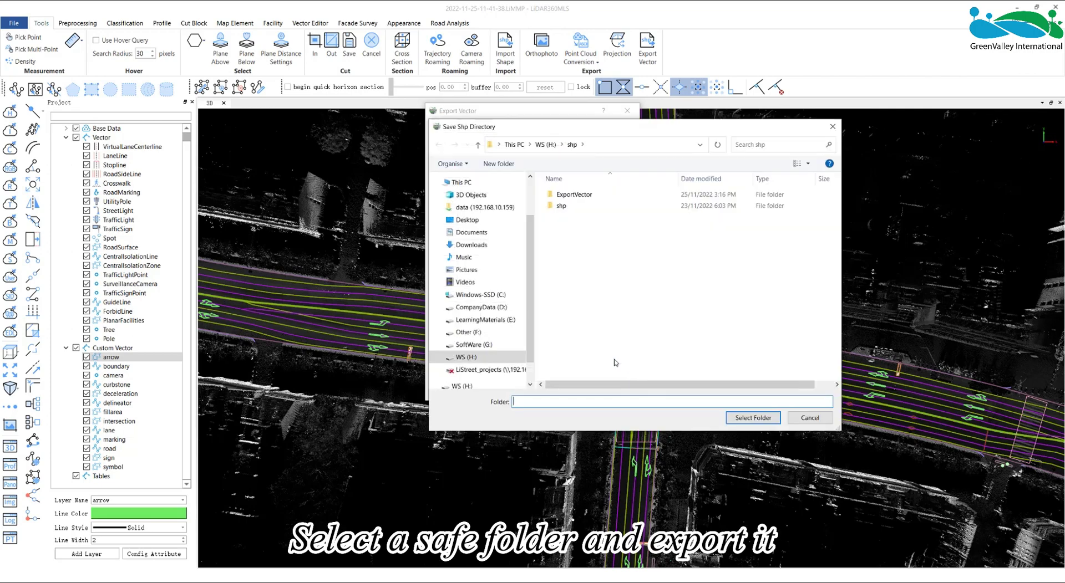
click(616, 197)
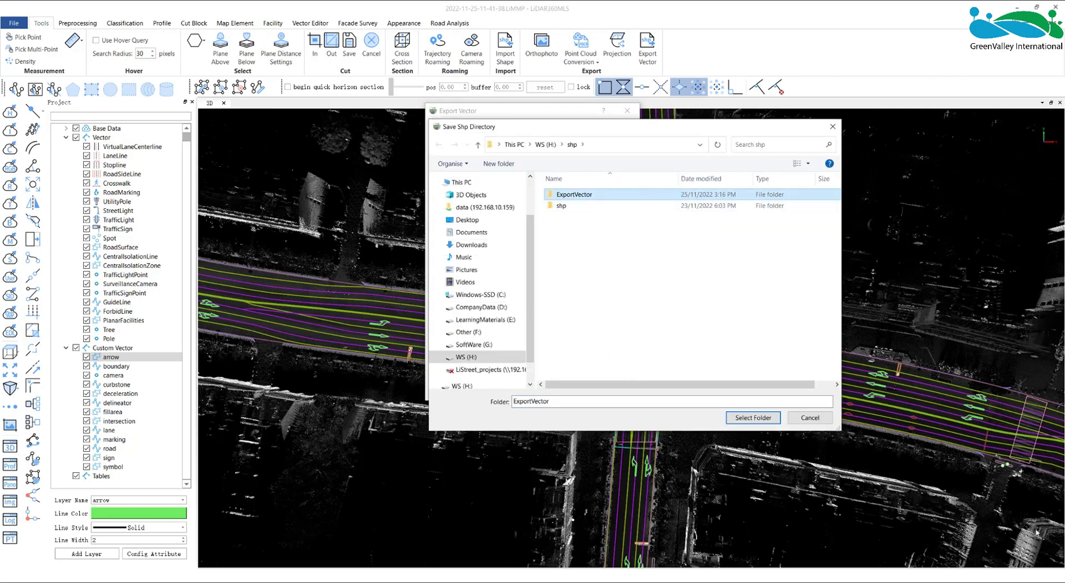
click(761, 420)
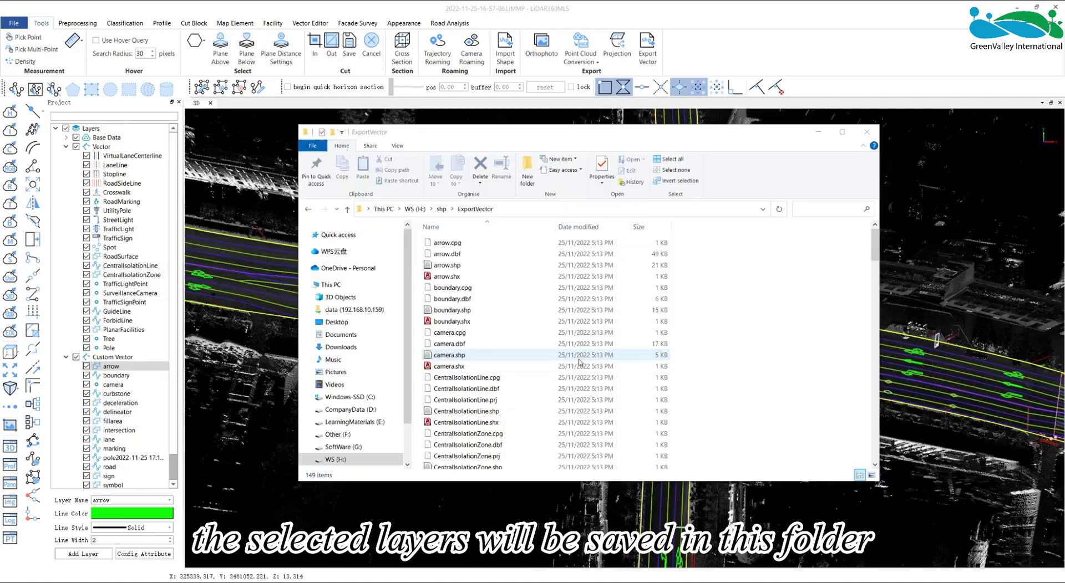
scroll(621, 365, down, 20)
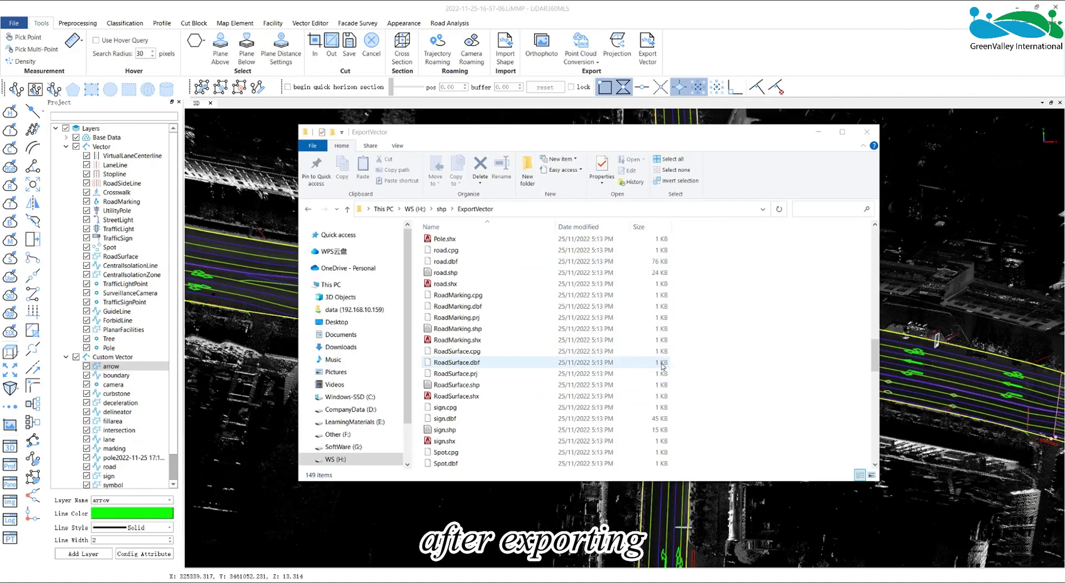
scroll(662, 366, up, 5)
scroll(662, 366, up, 20)
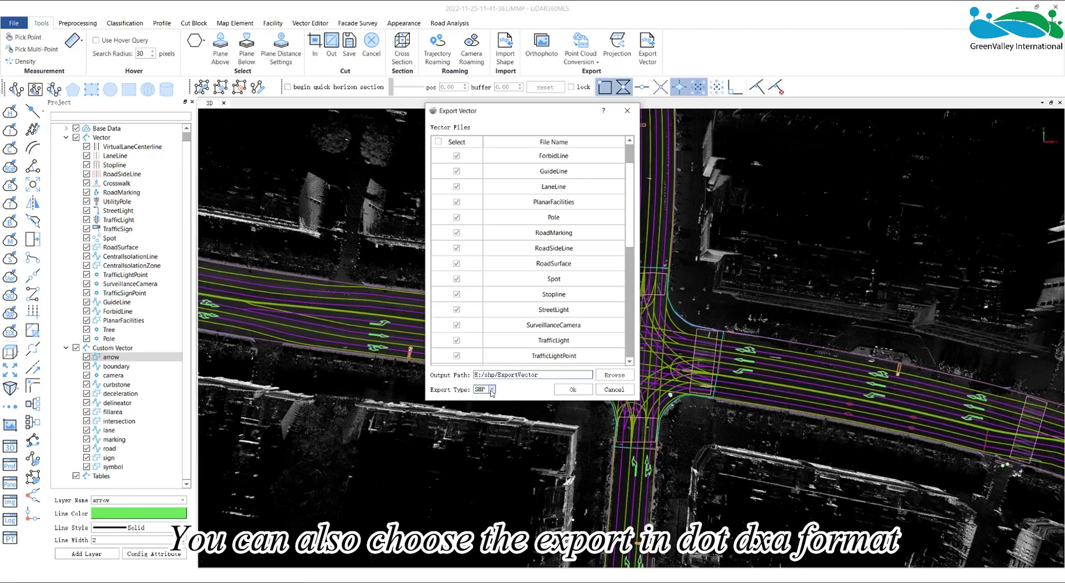
click(491, 390)
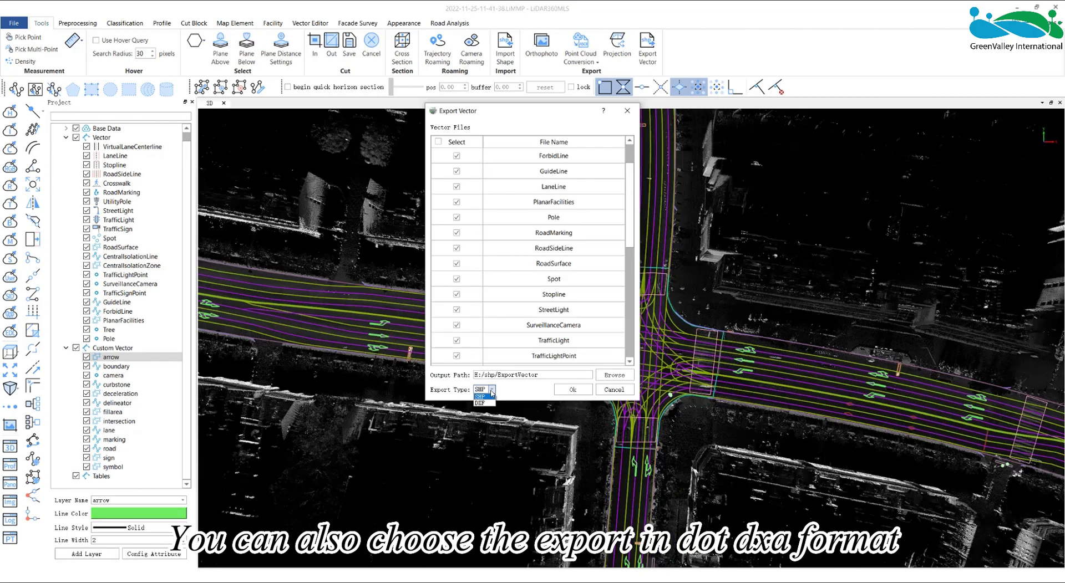
click(480, 403)
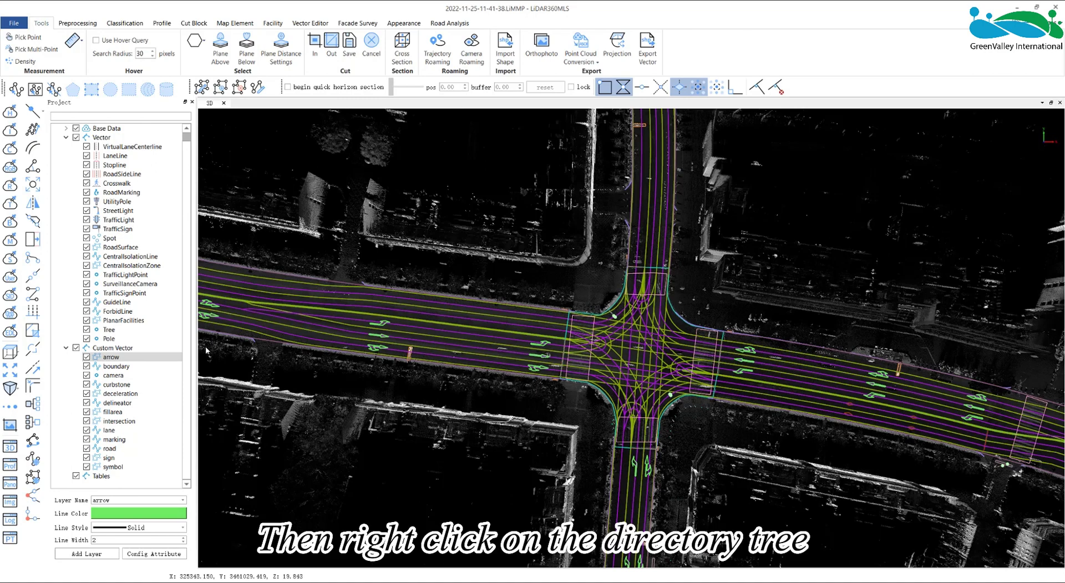
Step: Export the arrow layer as a shapefile to H:/shp/ExportVector with Coordinate Conversion ticked
right_click(160, 358)
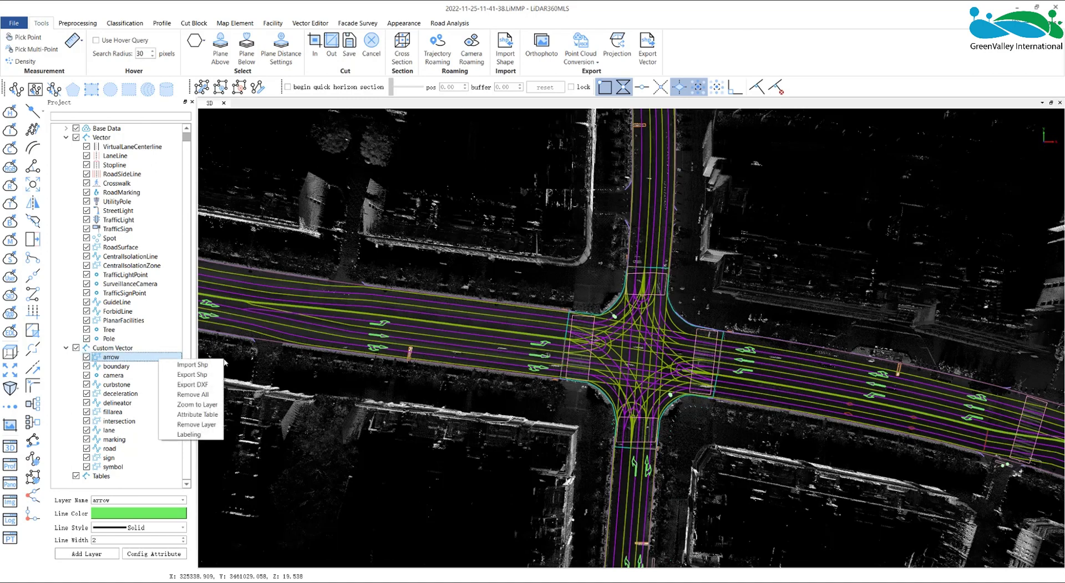
click(191, 375)
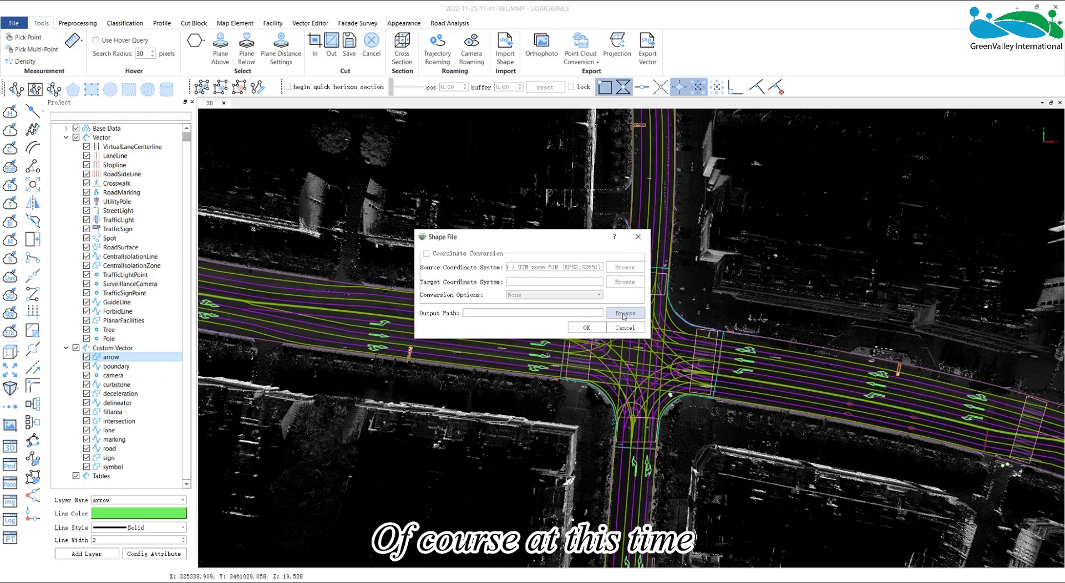
click(427, 254)
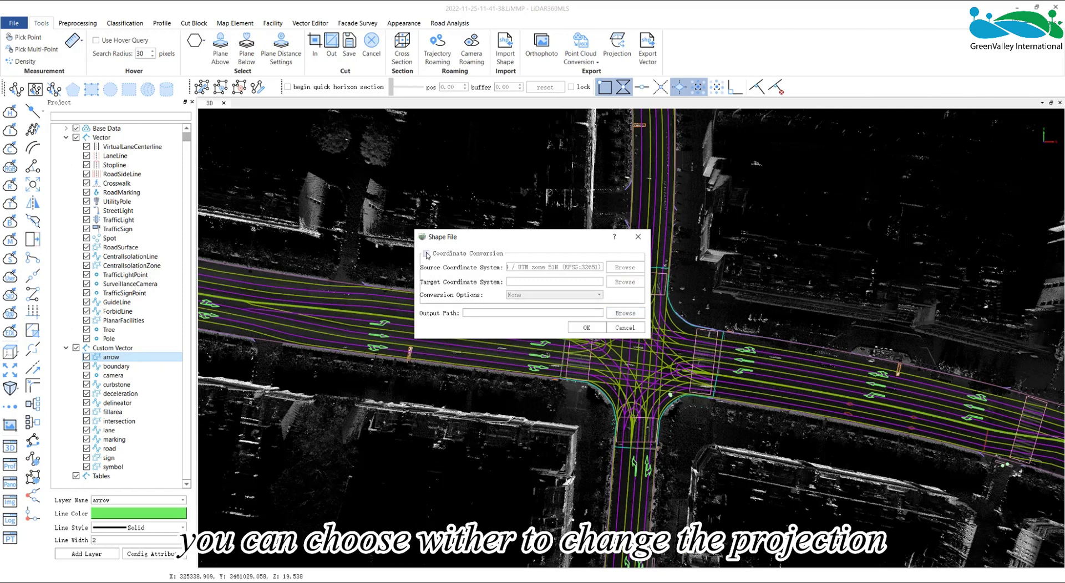
click(622, 313)
double_click(600, 321)
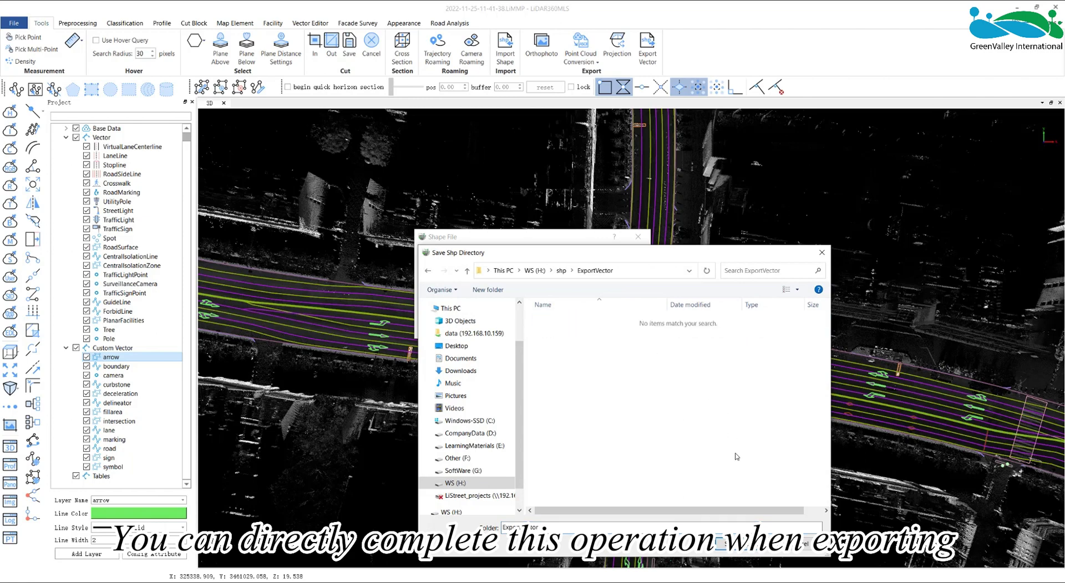
click(743, 544)
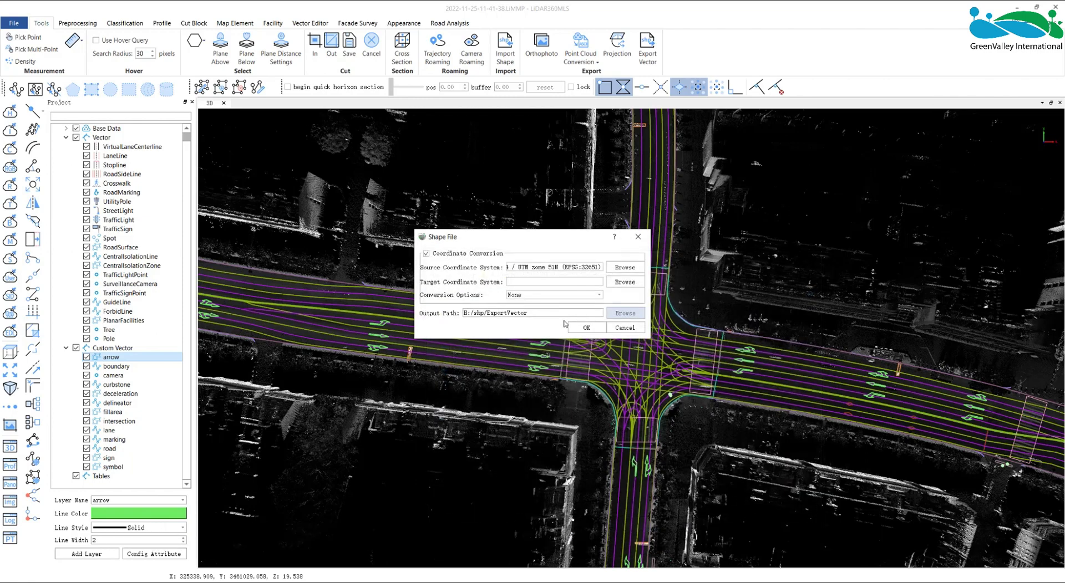
click(586, 327)
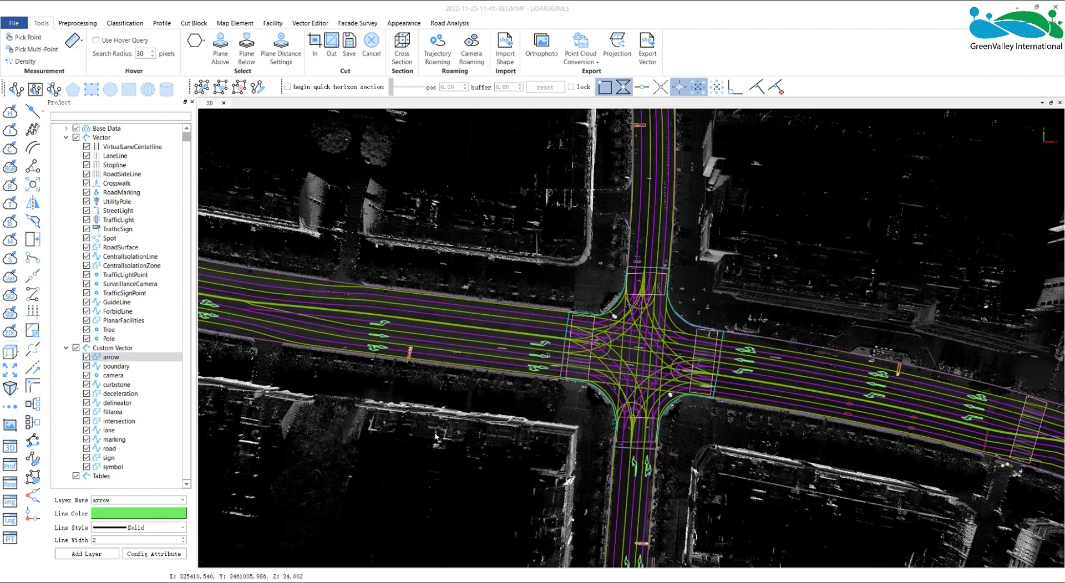